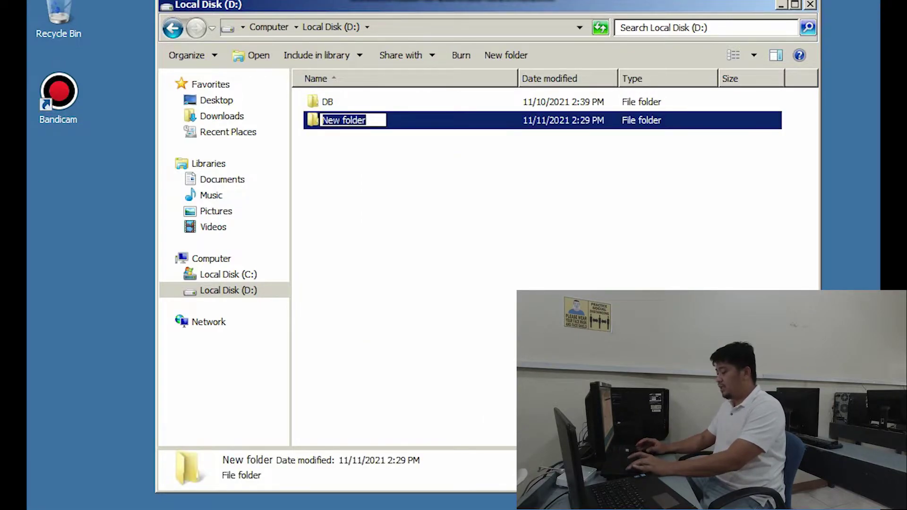
Step: Name the new folder on drive D REDIRECT and turn on sharing for it through its advanced sharing settings
text(REDIRECT)
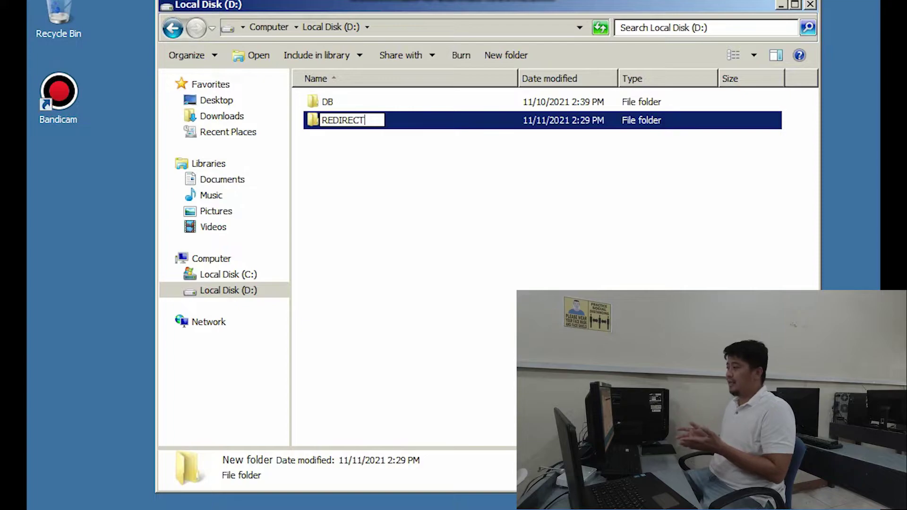
key(Return)
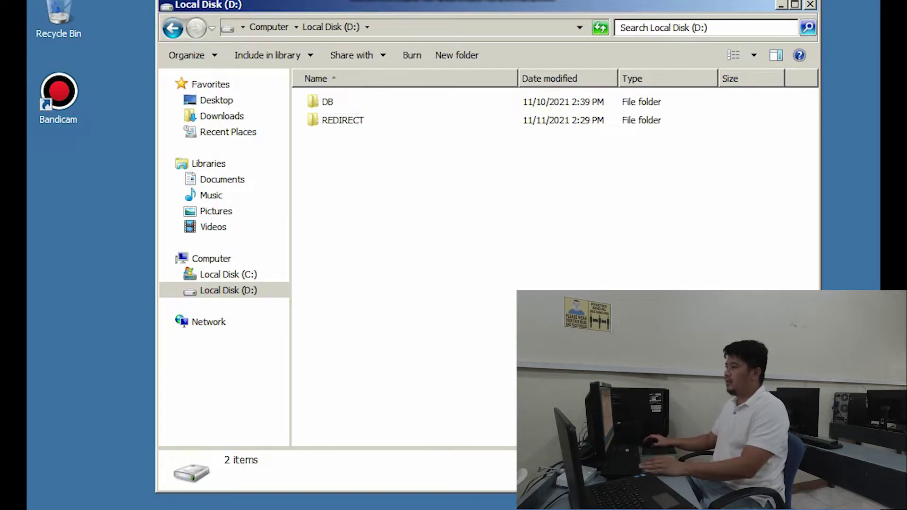
right_click(341, 120)
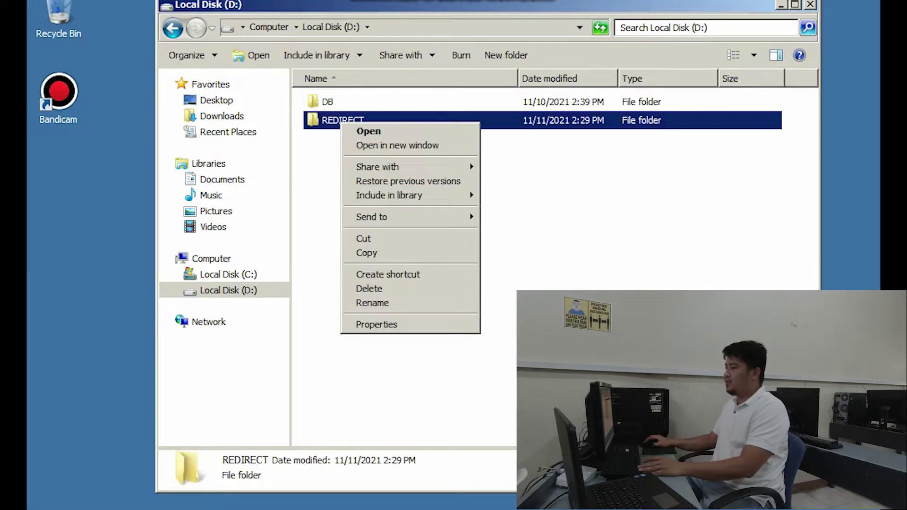
click(373, 324)
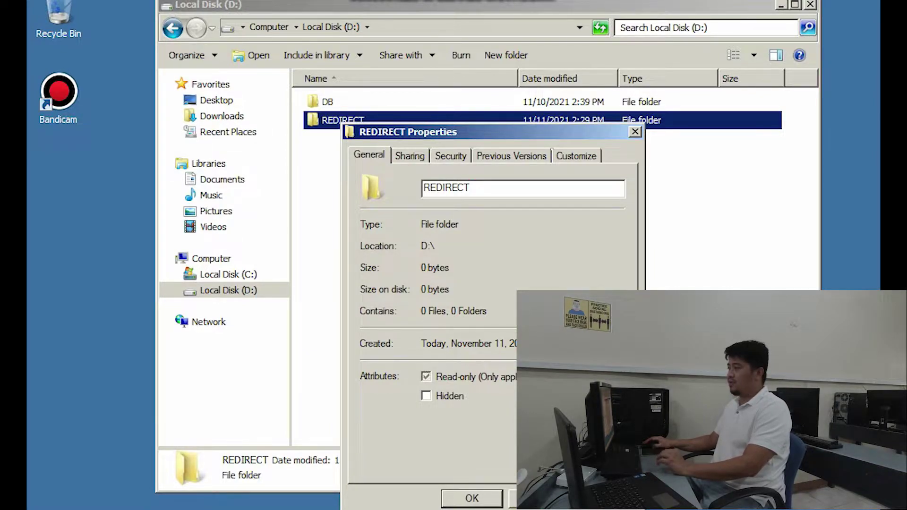
click(409, 156)
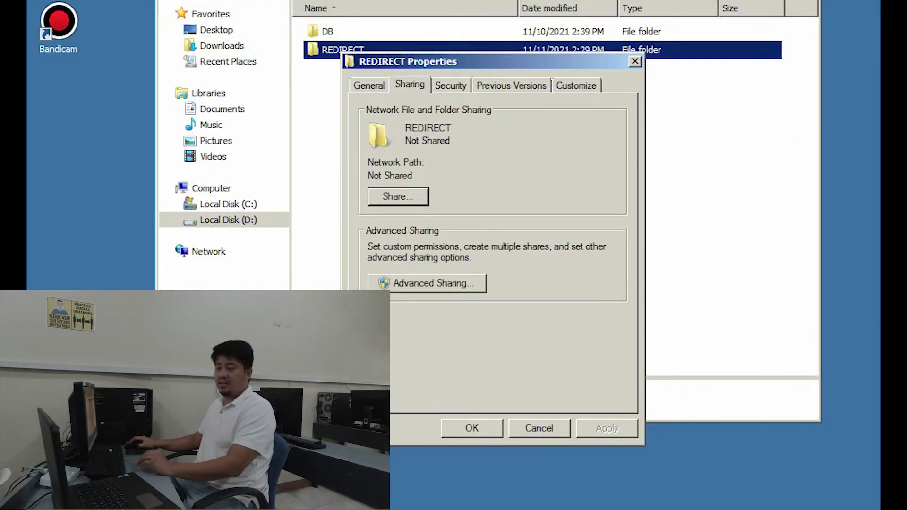
key(Tab)
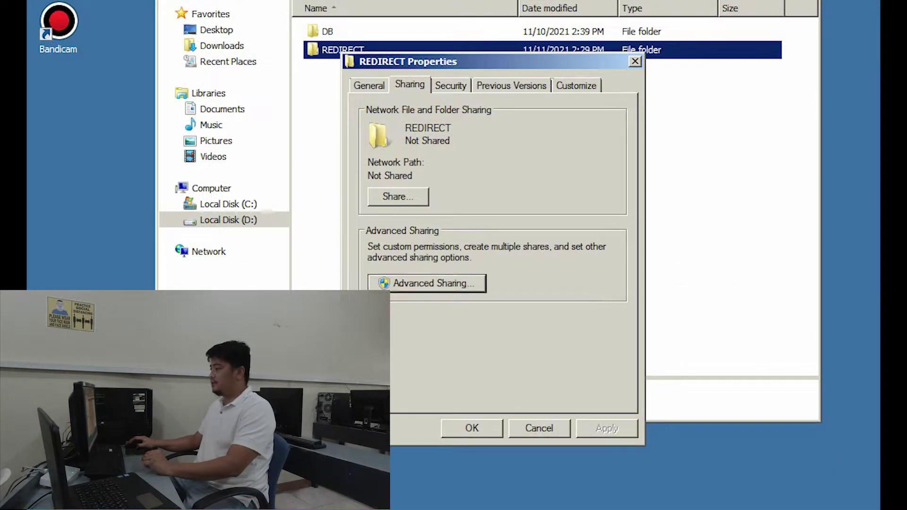
key(Return)
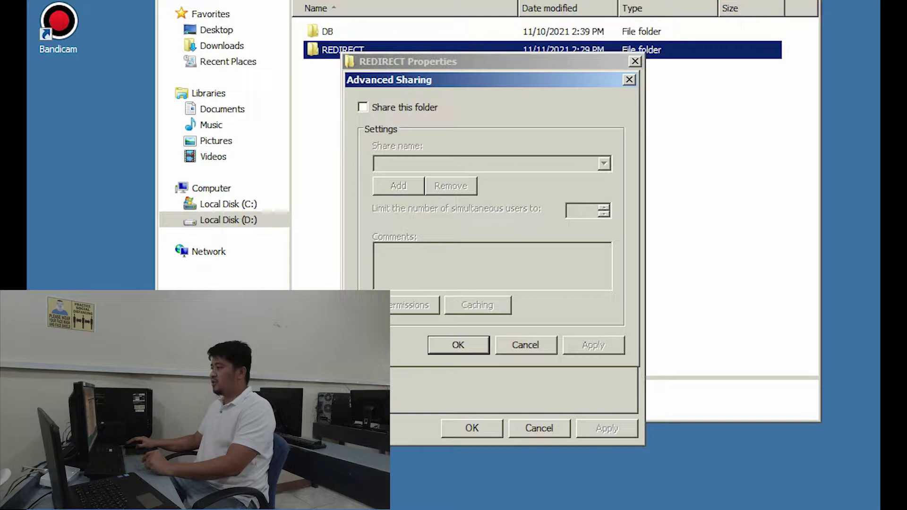
key(space)
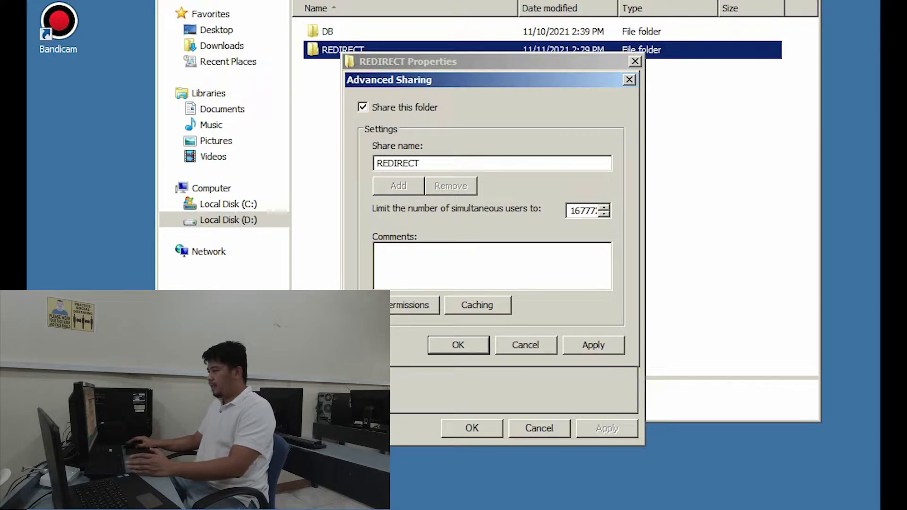
Step: Allow Everyone Full Control in the REDIRECT share permissions and apply the advanced sharing settings
key(alt+p)
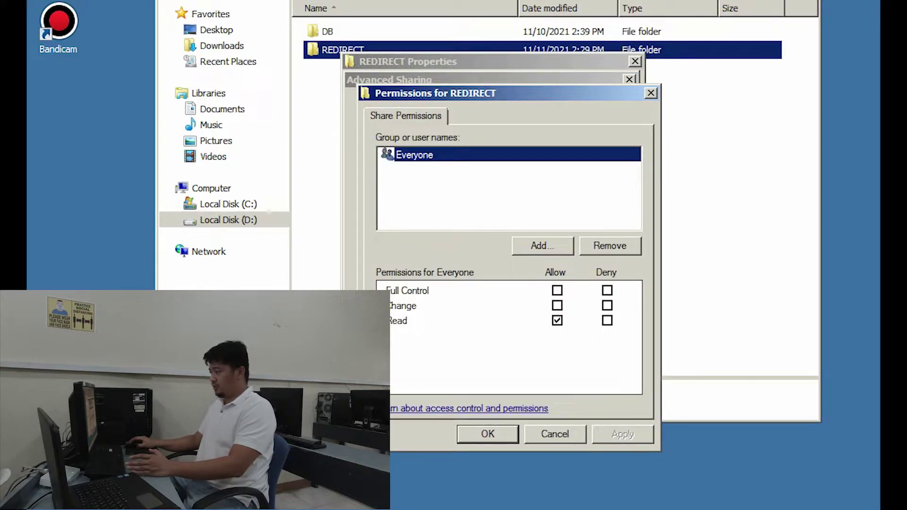
click(557, 290)
key(alt+a)
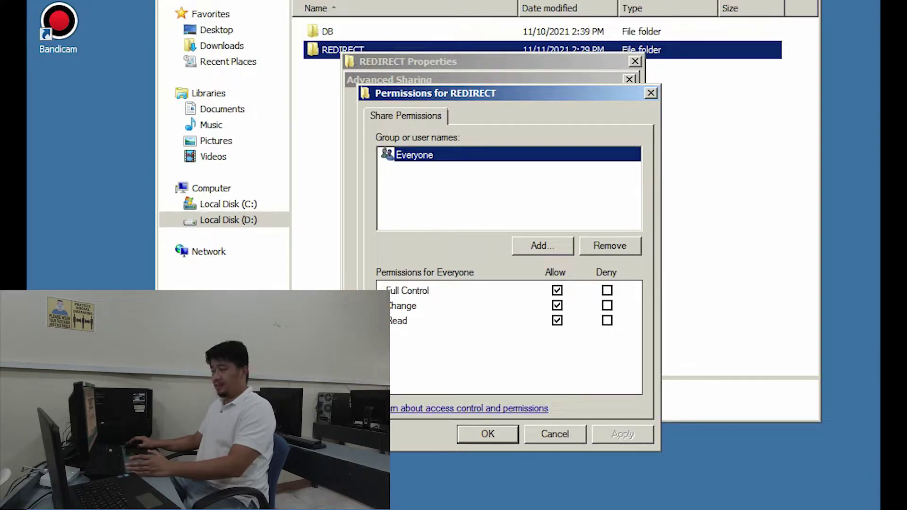
key(Return)
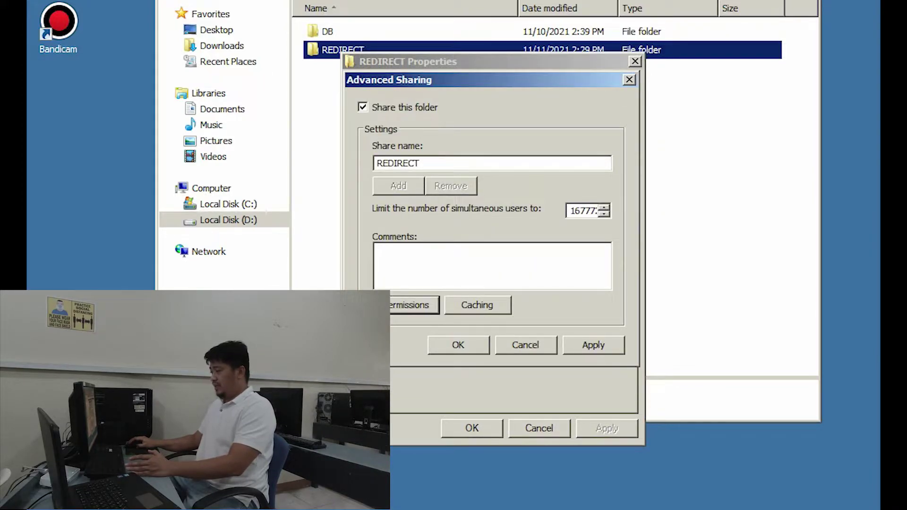
key(Return)
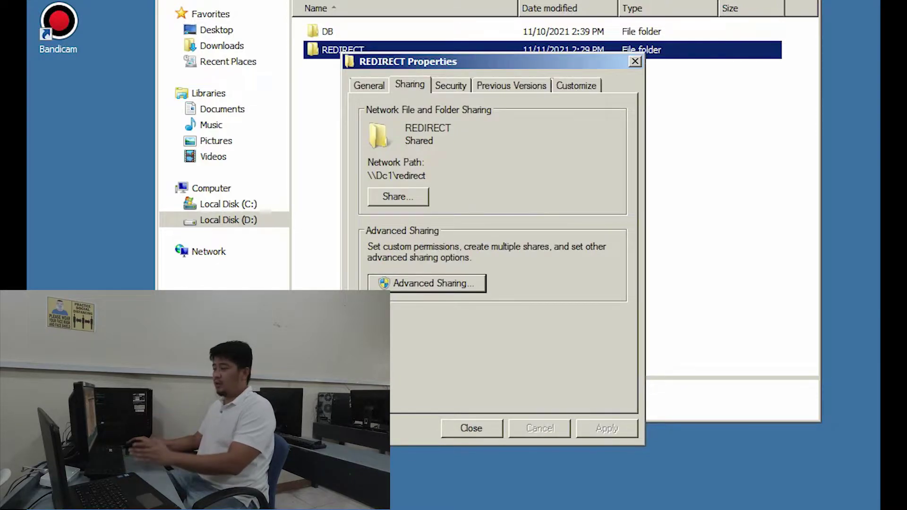
Step: Turn off inheritable permissions in REDIRECT's advanced security settings and remove all the inherited entries
key(shift+Tab)
key(shift+Tab)
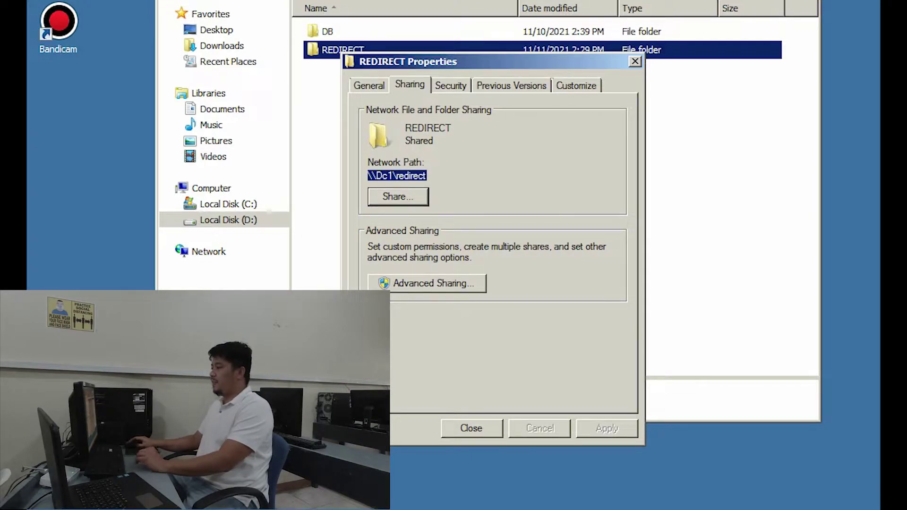
key(ctrl+Tab)
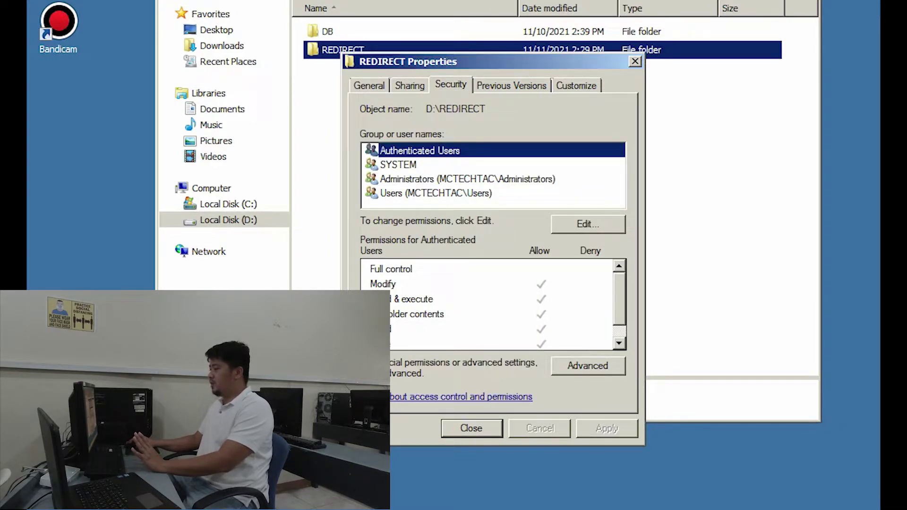
click(588, 366)
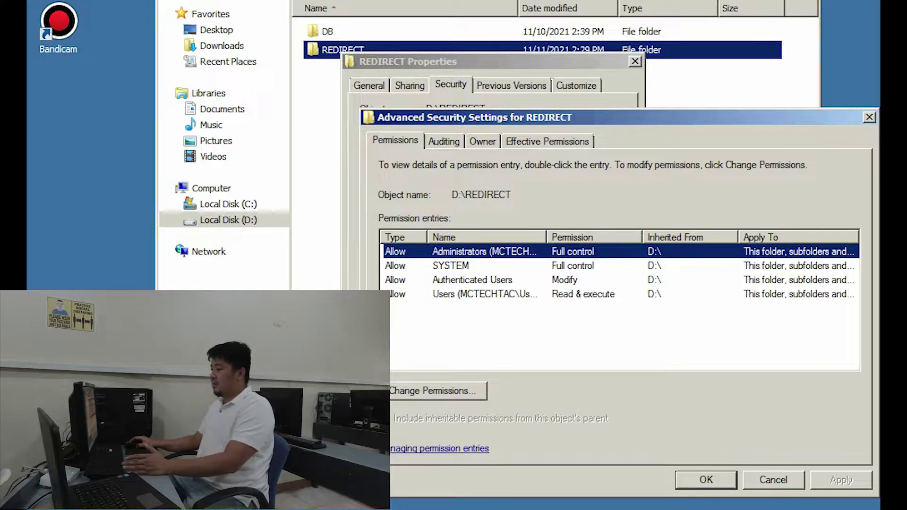
click(432, 392)
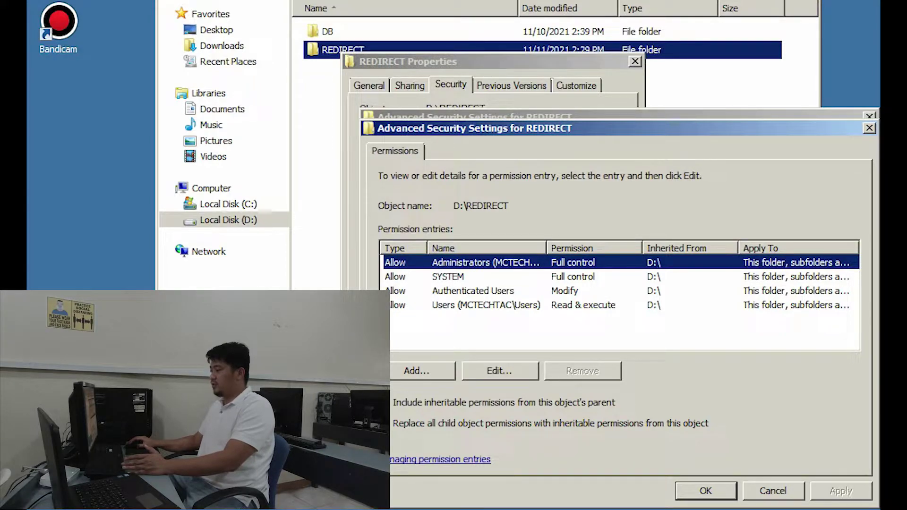
click(383, 403)
click(543, 283)
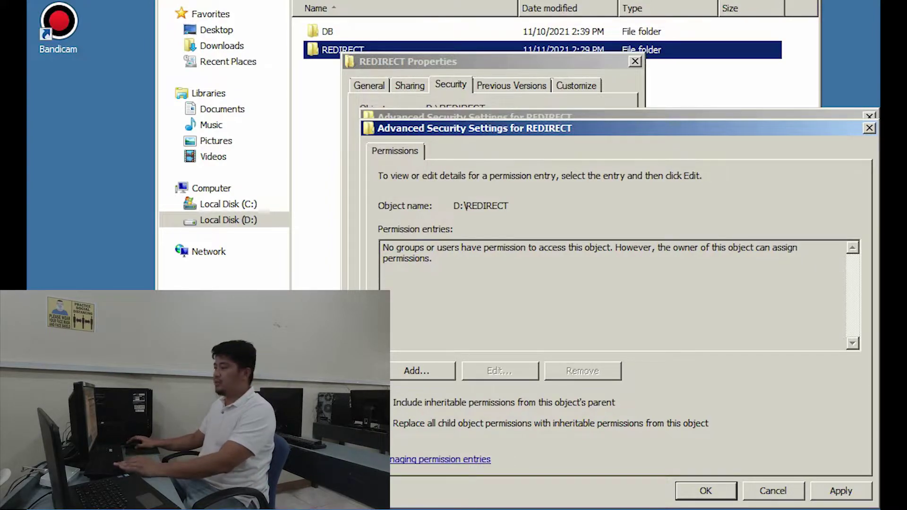
Step: Add a permission entry for the Administrator account with Full control allowed on this folder, subfolders and files
click(416, 371)
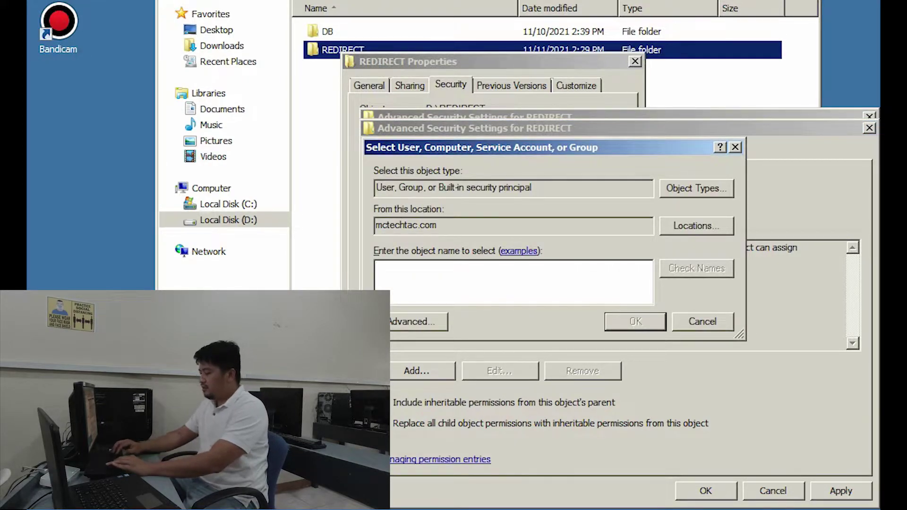
text(ADMIN)
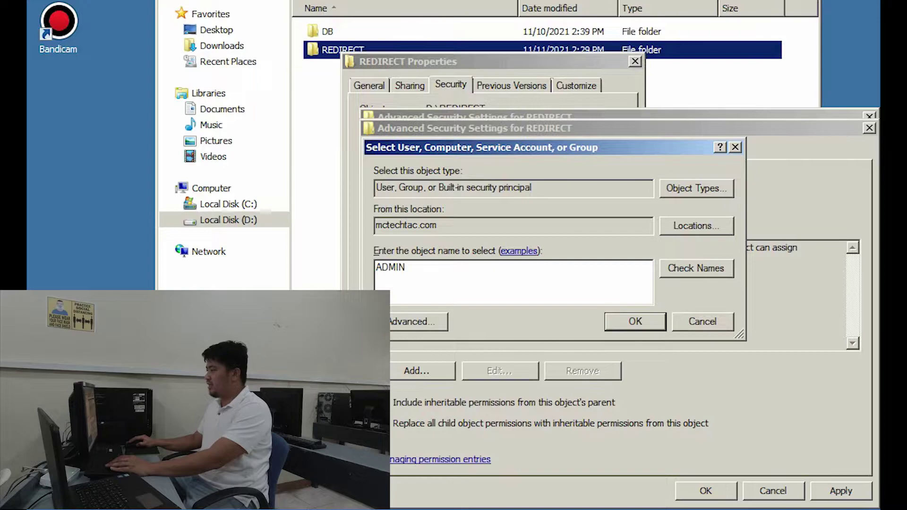
key(Return)
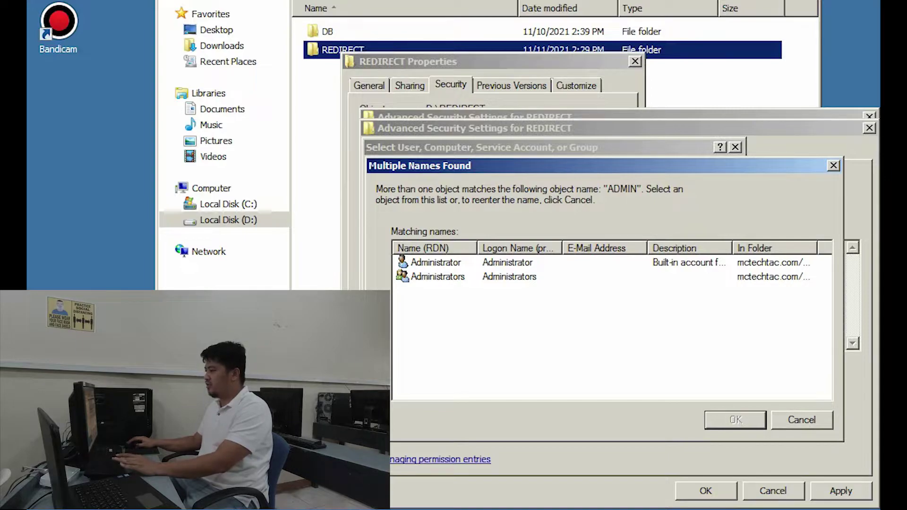
click(436, 263)
key(Return)
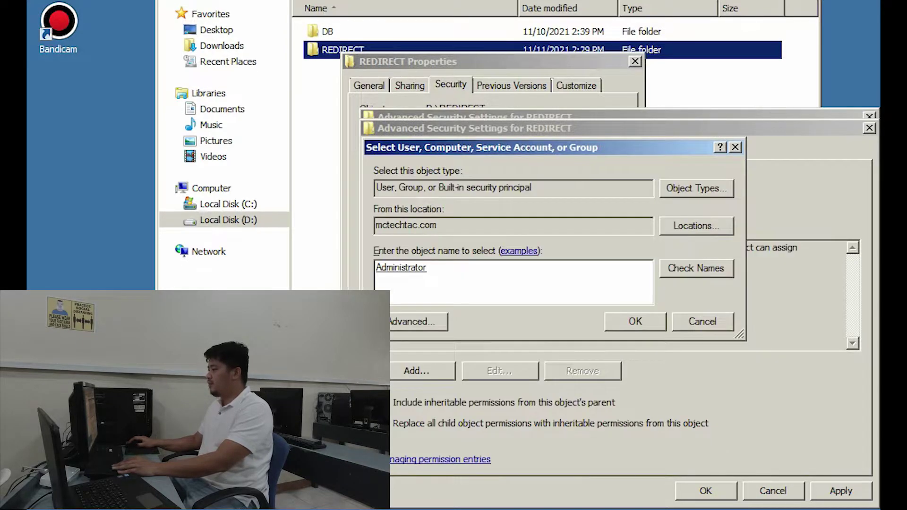
key(Return)
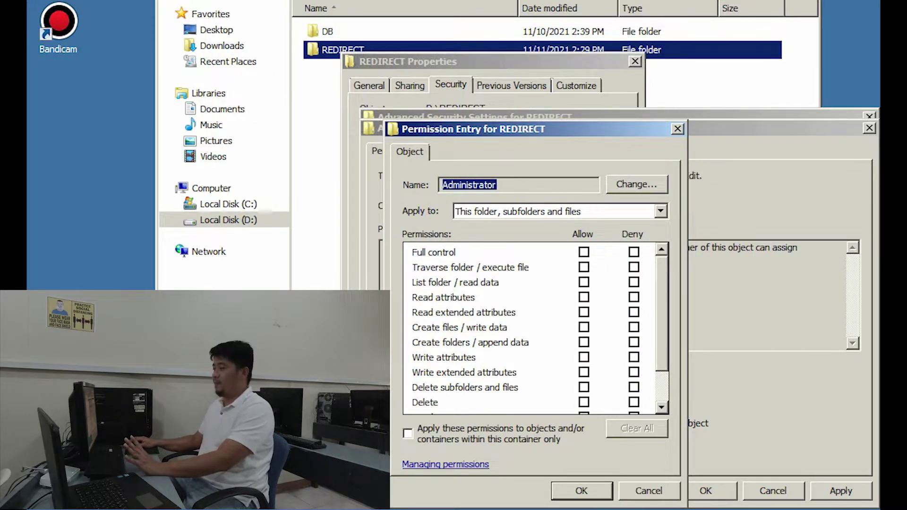
click(584, 252)
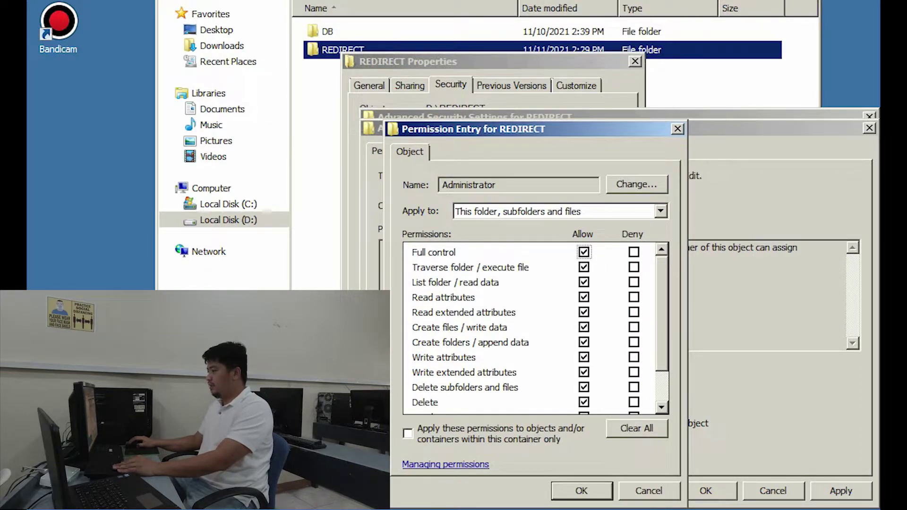
key(Return)
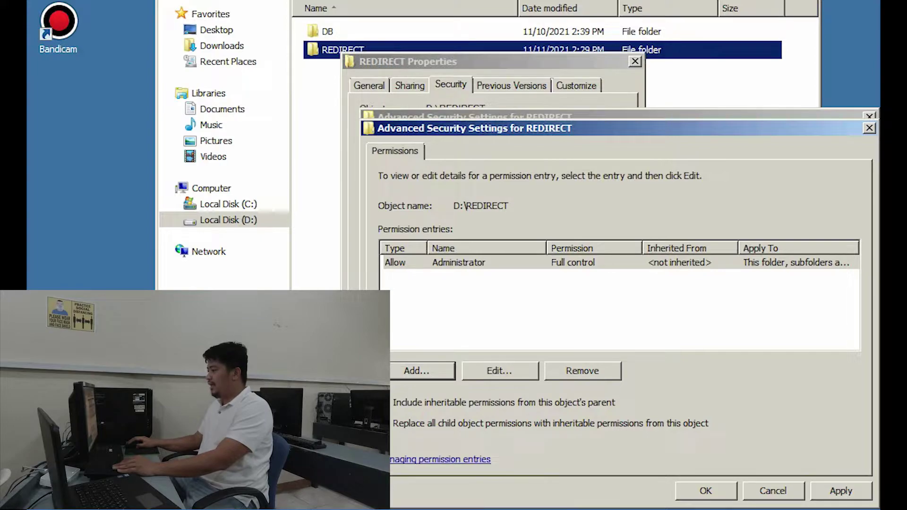
Step: Add a permission entry for the Administrators group with Full control allowed on this folder, subfolders and files
key(Return)
text(ADMIN)
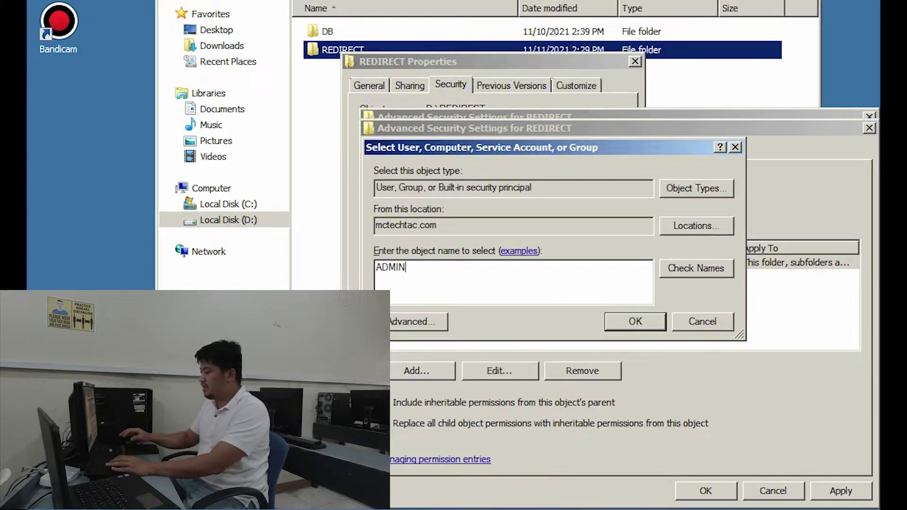
key(Return)
key(Down)
key(Return)
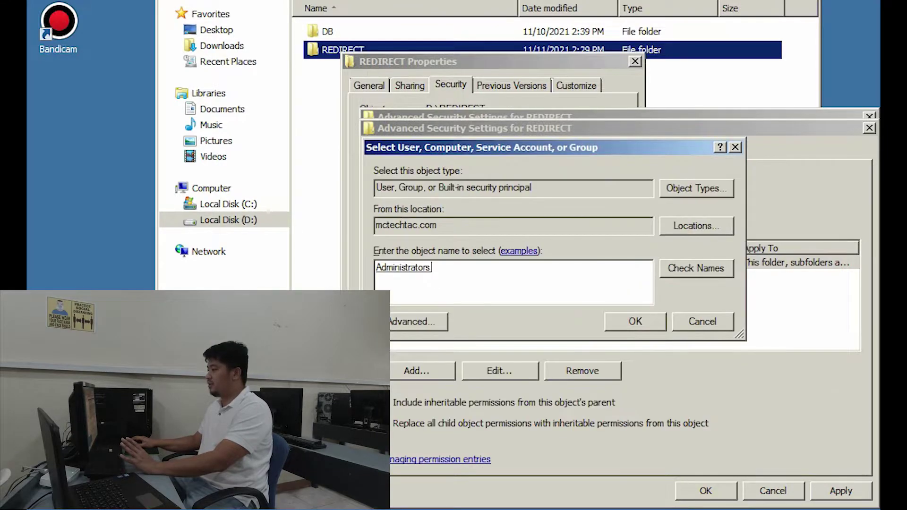
key(Return)
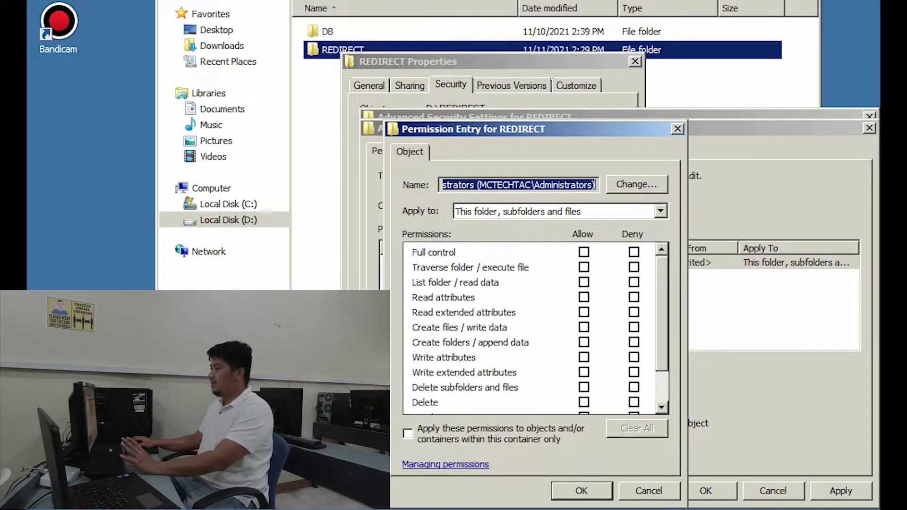
click(584, 252)
key(Return)
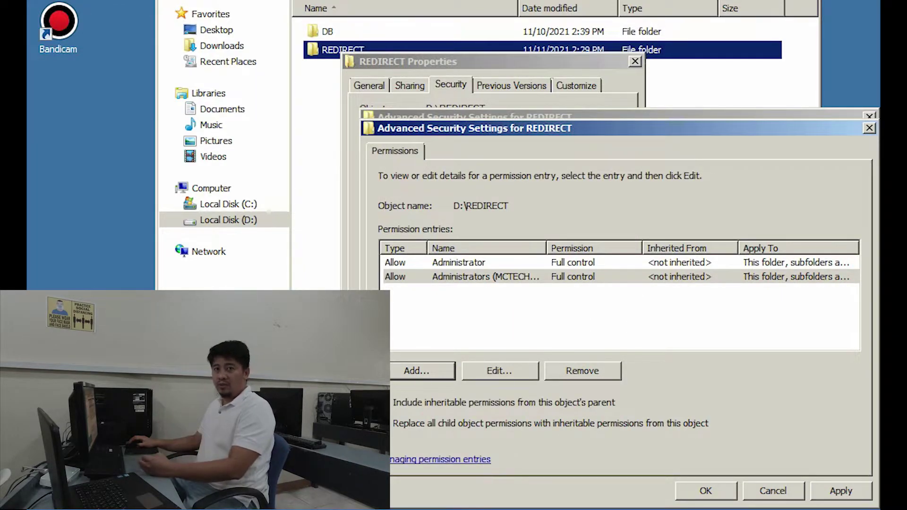
Step: Add a permission entry for Authenticated Users with Full control allowed on this folder, subfolders and files
key(Return)
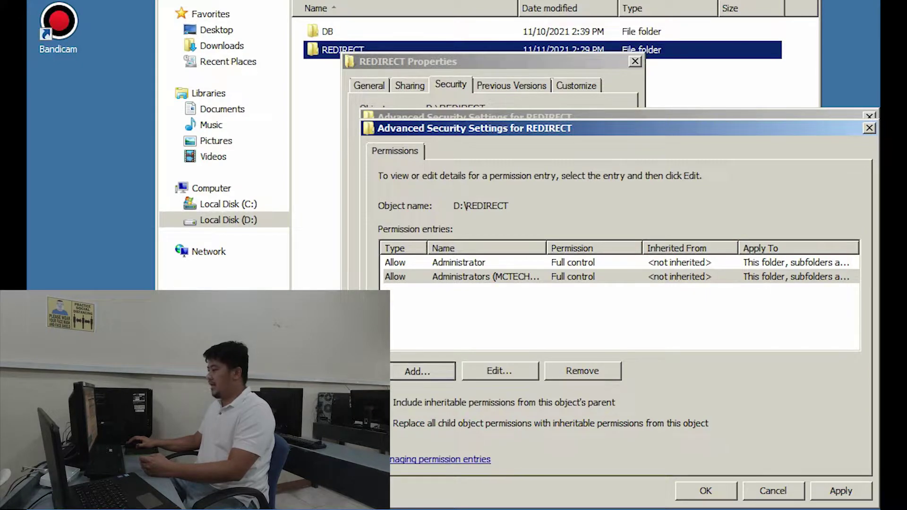
text(AUTH)
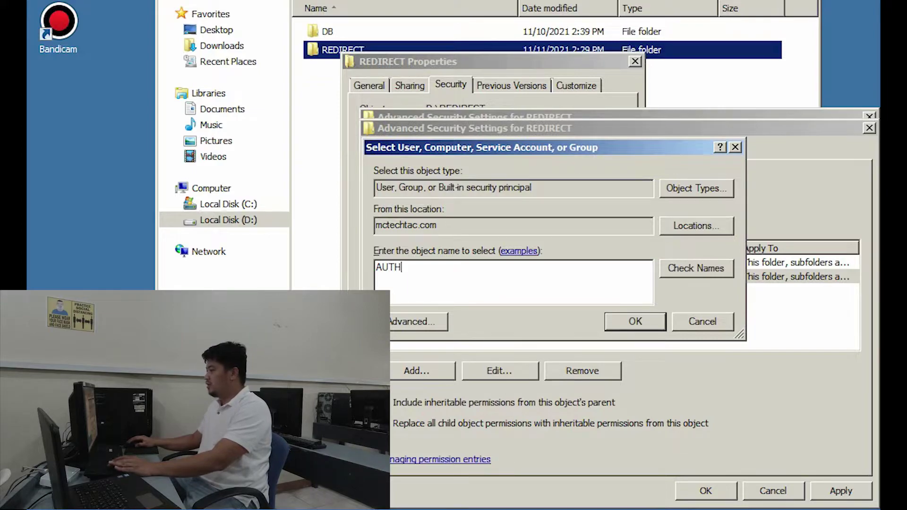
key(ctrl+k)
key(Return)
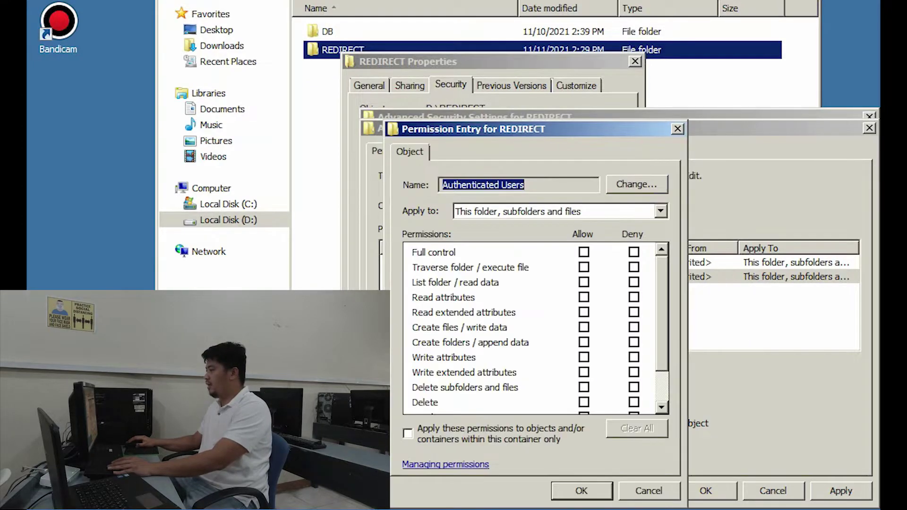
click(584, 252)
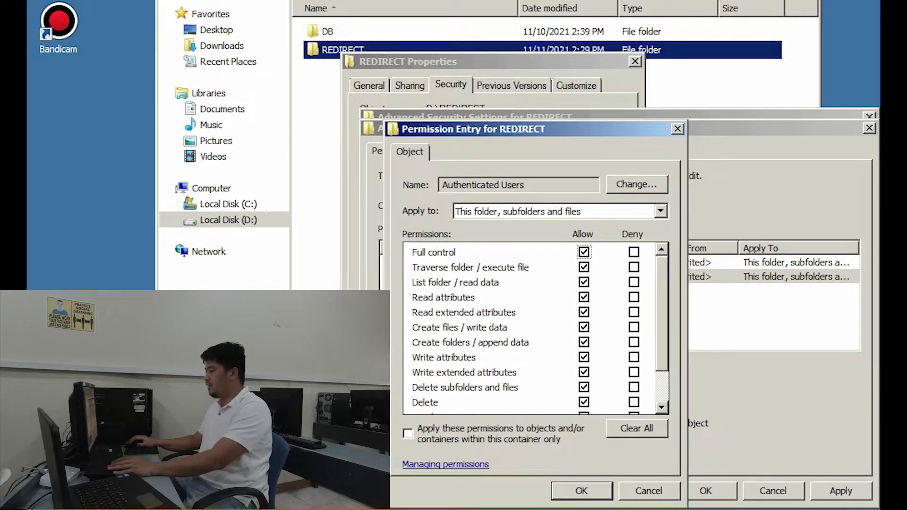
key(Return)
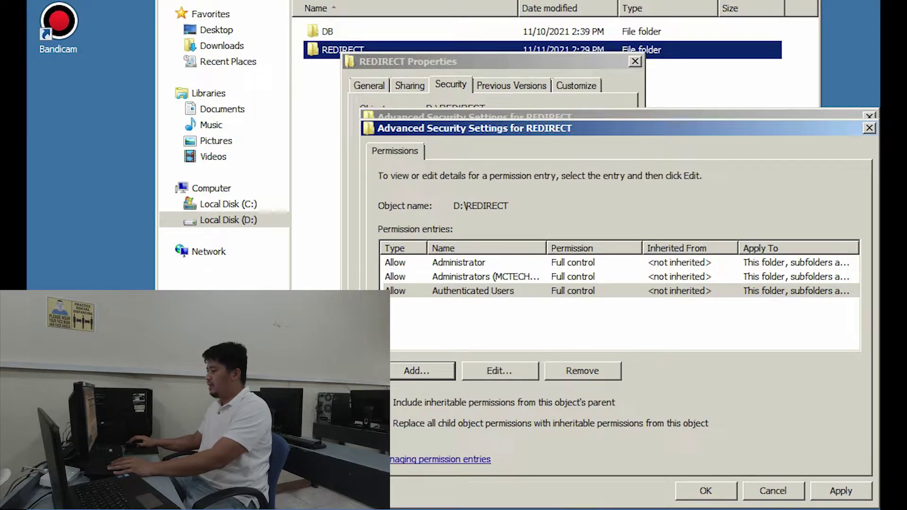
Step: Add a permission entry for Domain Users with Full control allowed on this folder, subfolders and files
key(alt+d)
text(DOM)
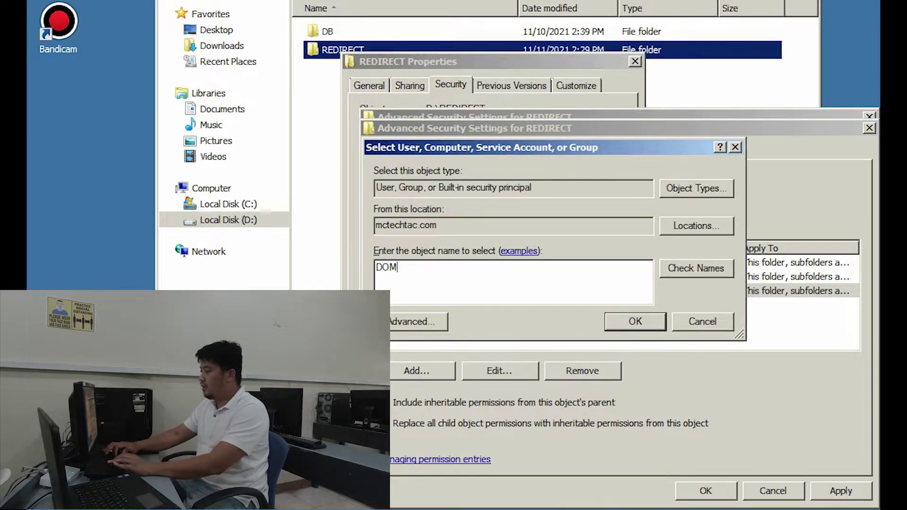
text(AIN)
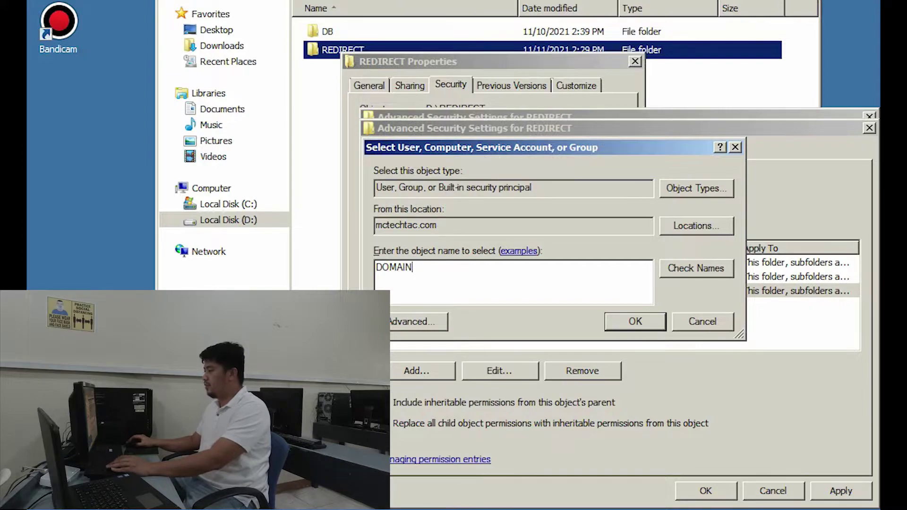
key(Return)
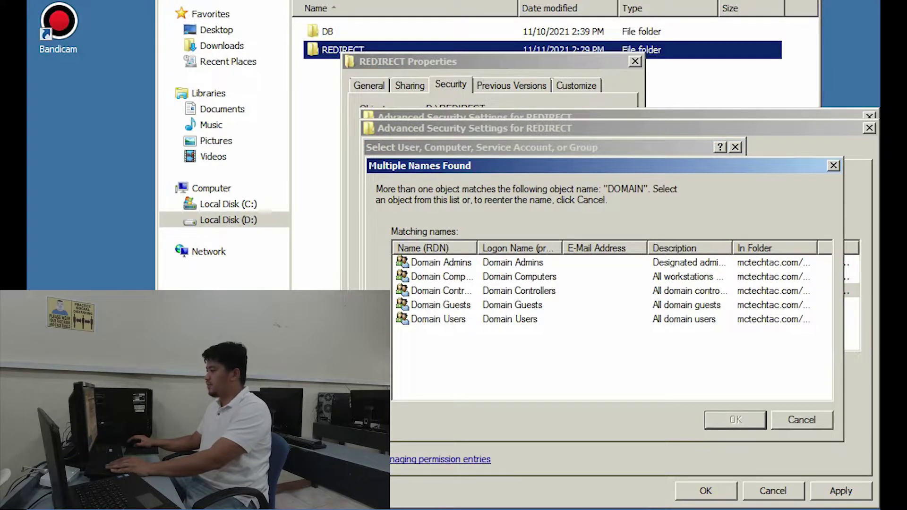
double_click(438, 319)
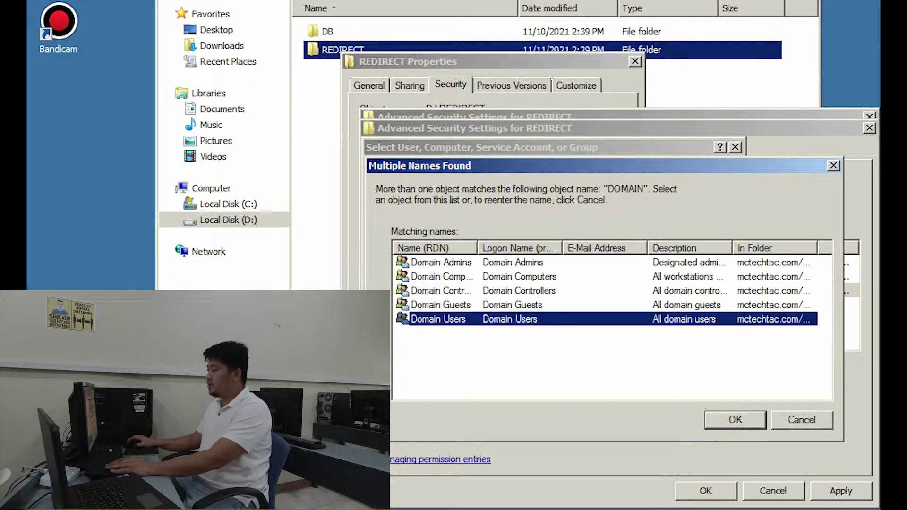
key(Return)
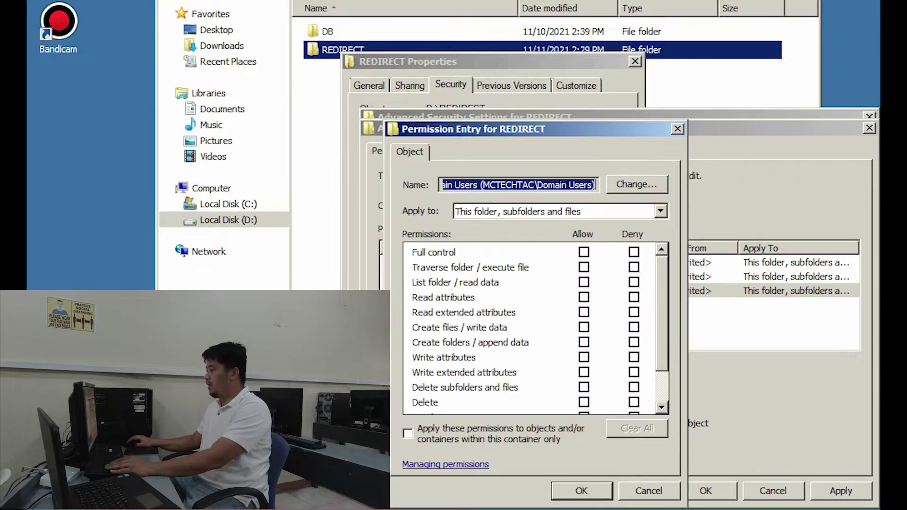
click(584, 252)
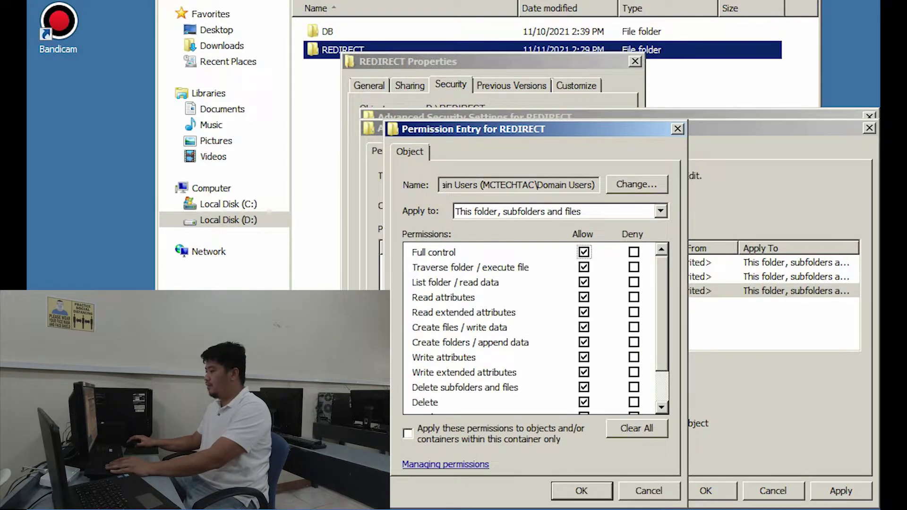
key(Return)
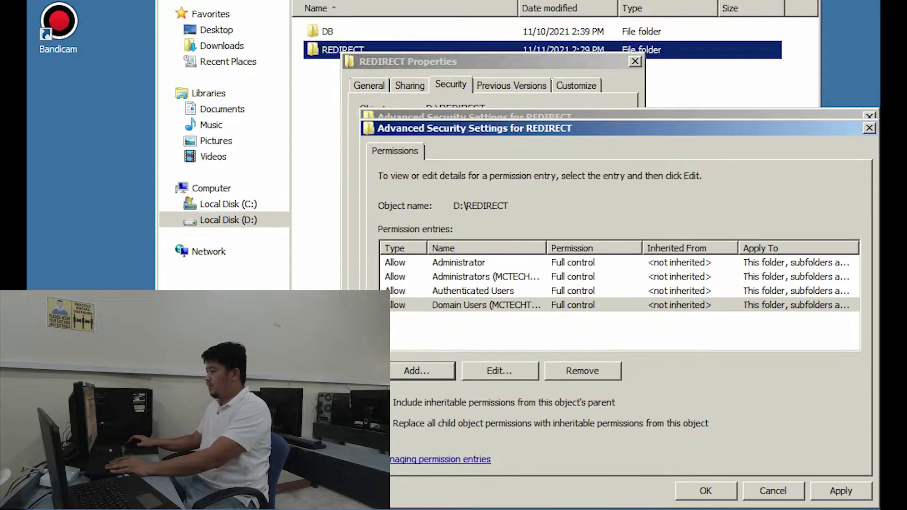
Step: Add a permission entry for SYSTEM with Full control allowed on this folder, subfolders and files
click(416, 371)
text(SYSTEM)
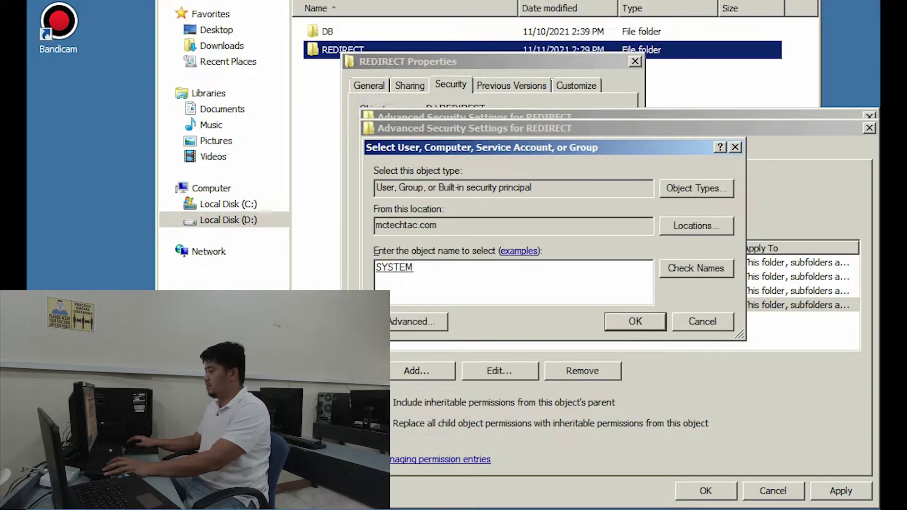
key(Return)
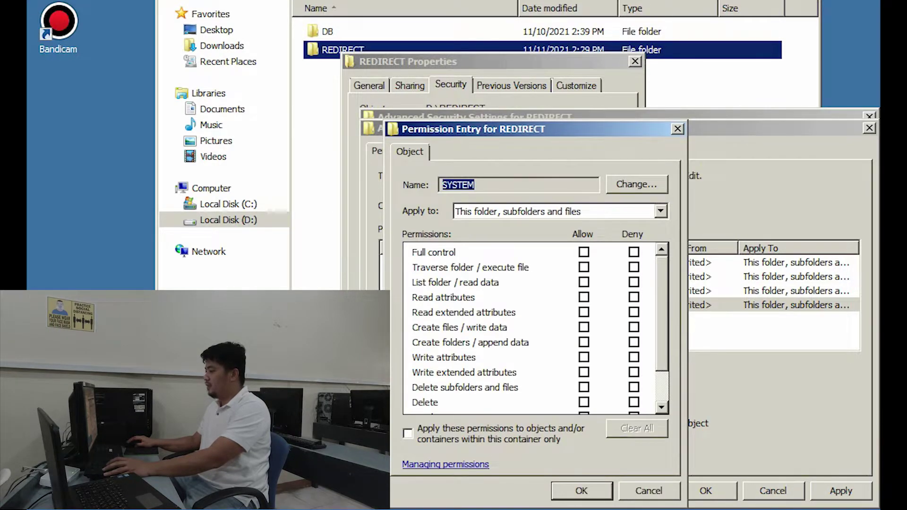
click(584, 252)
key(Return)
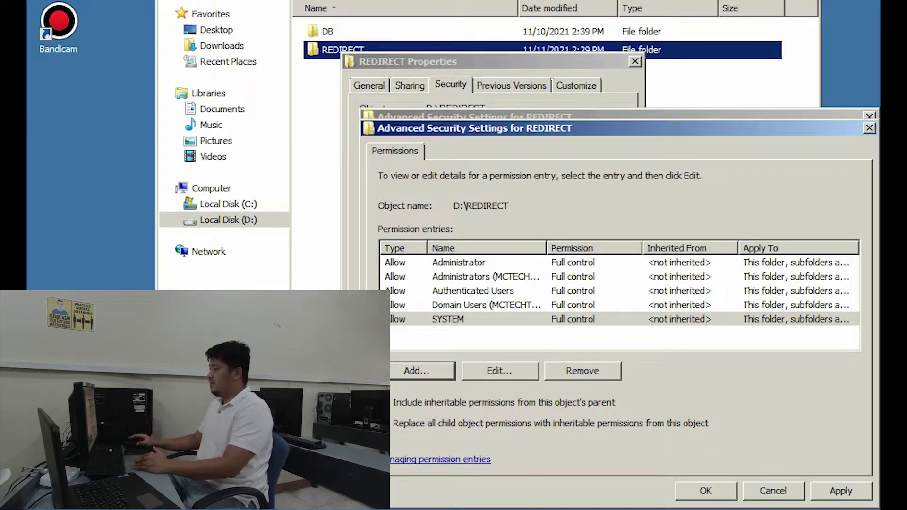
Step: Apply REDIRECT's new permission entries and close its security settings, properties and the folder window
click(841, 491)
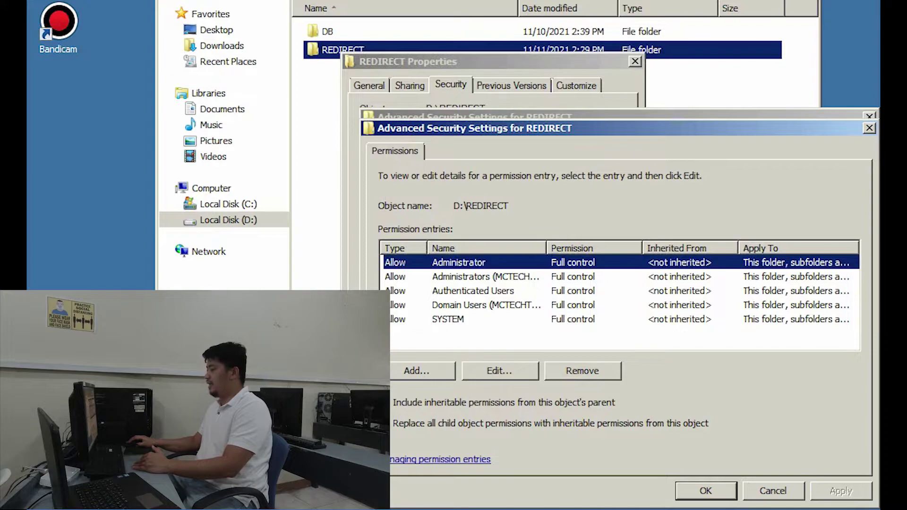
key(Return)
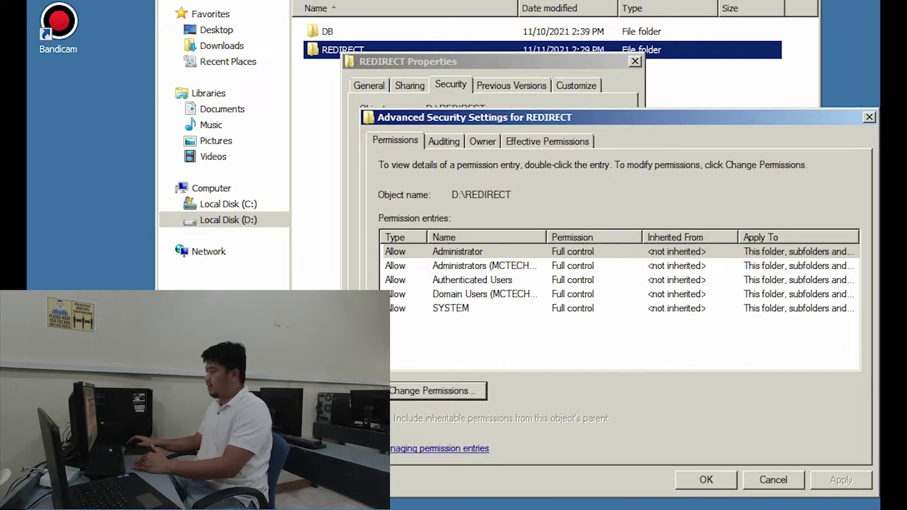
key(Return)
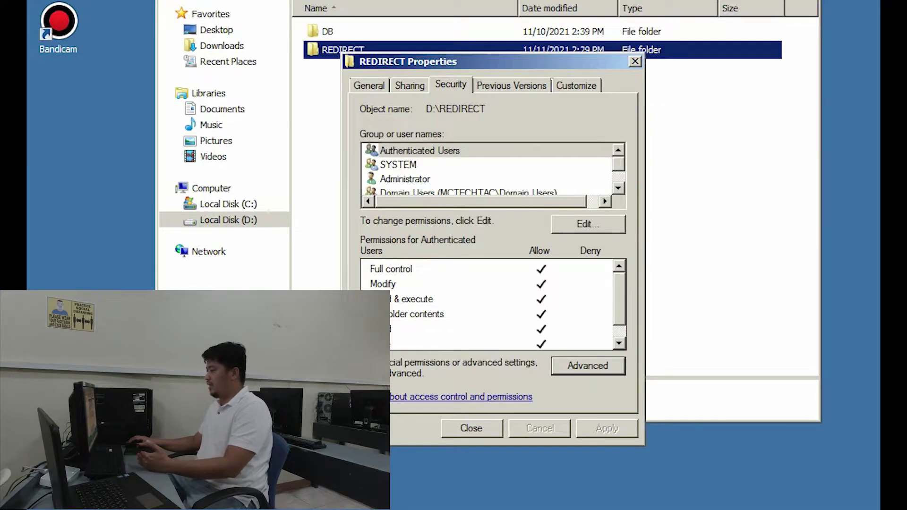
click(471, 428)
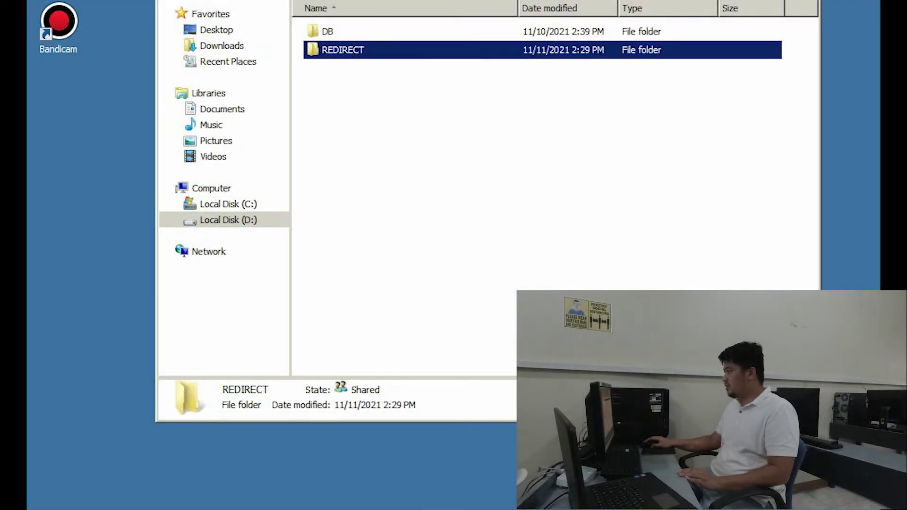
click(809, 0)
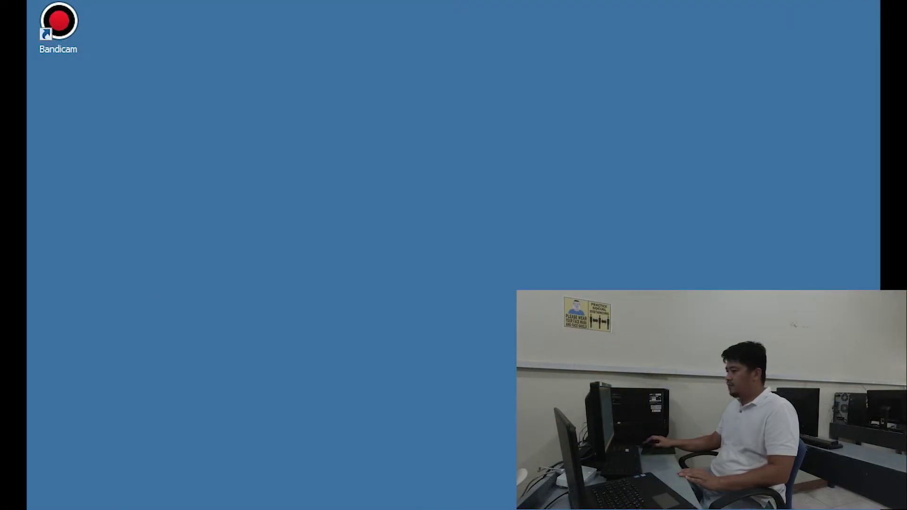
Step: Switch to Group Policy Management and open the Acctg Policies GPO under the Accounting unit for editing
click(47, 509)
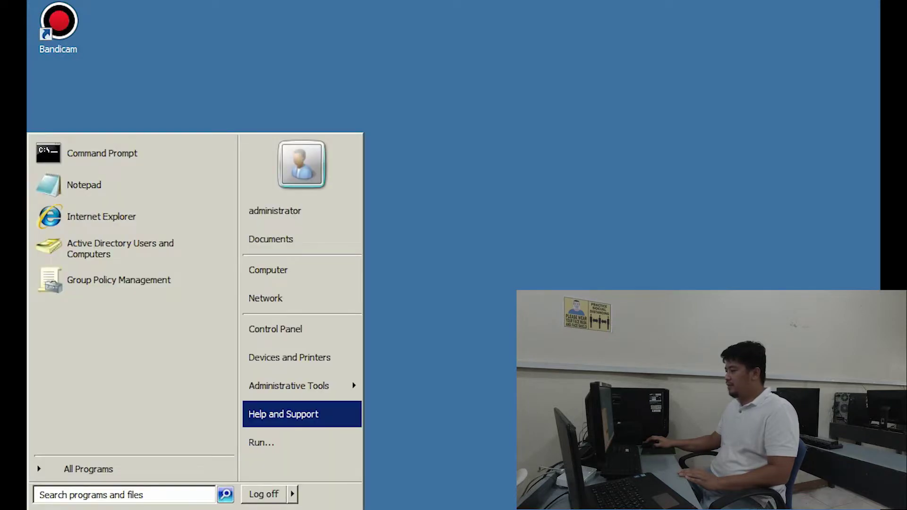
mouse_move(289, 386)
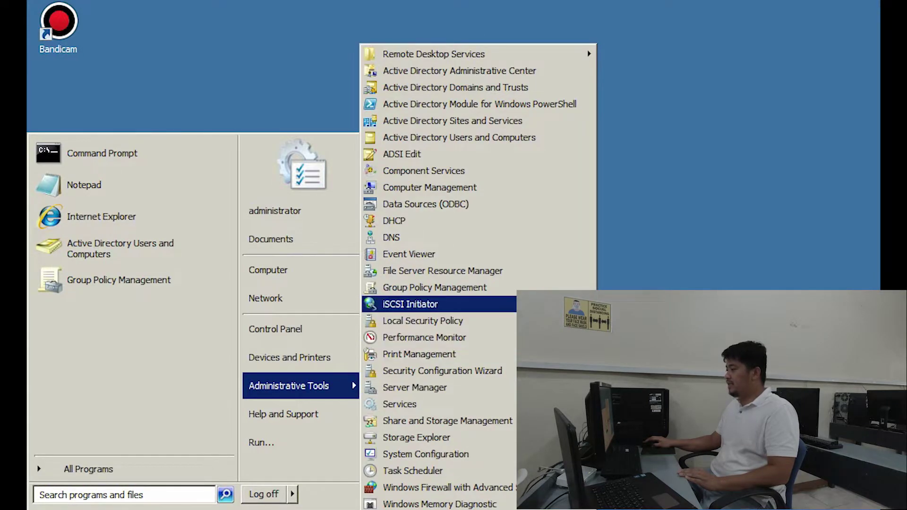
click(435, 288)
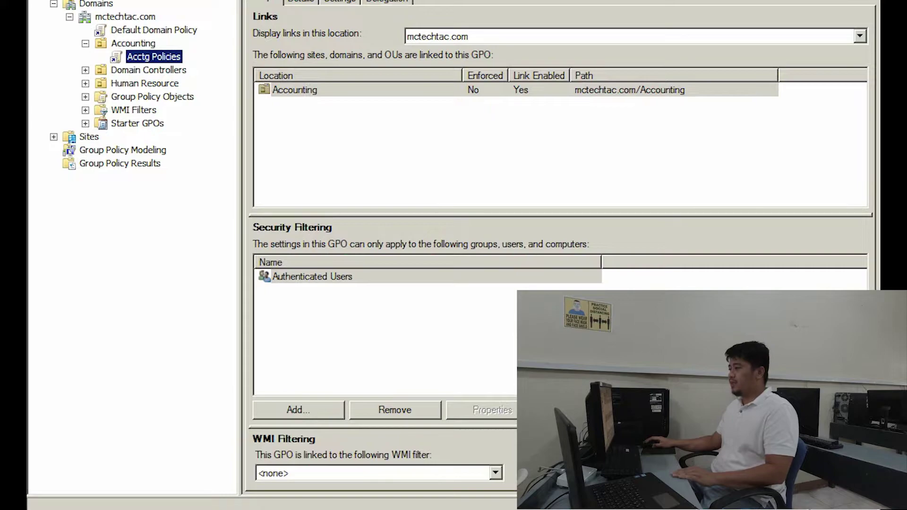
right_click(148, 57)
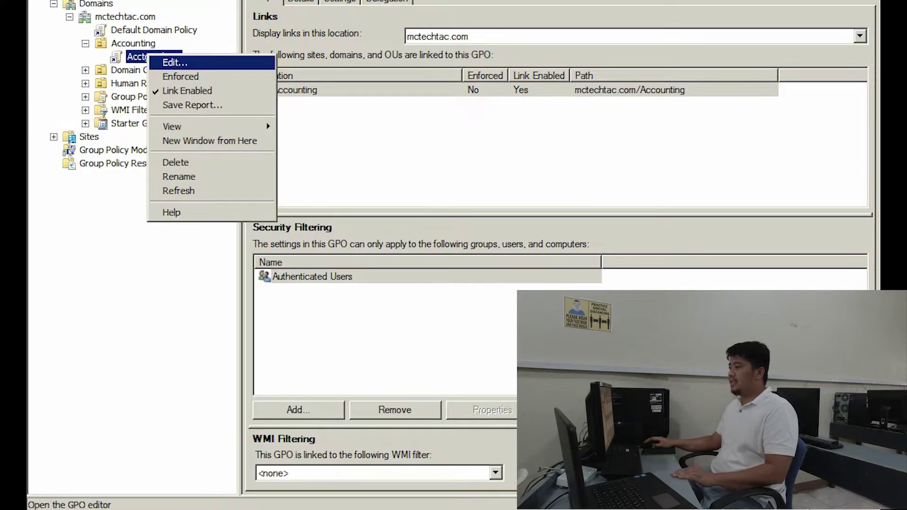
click(174, 63)
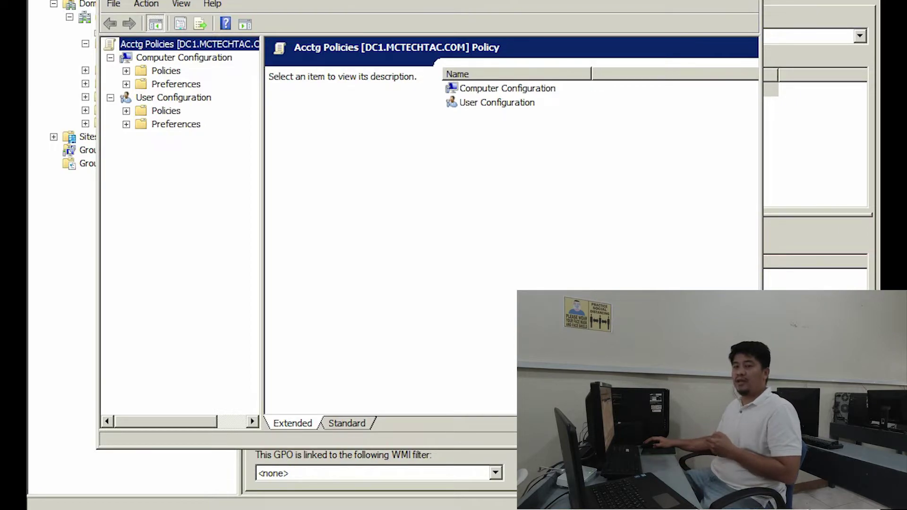
Step: Open the properties of Documents in Folder Redirection, under the Windows Settings policies of User Configuration
click(127, 111)
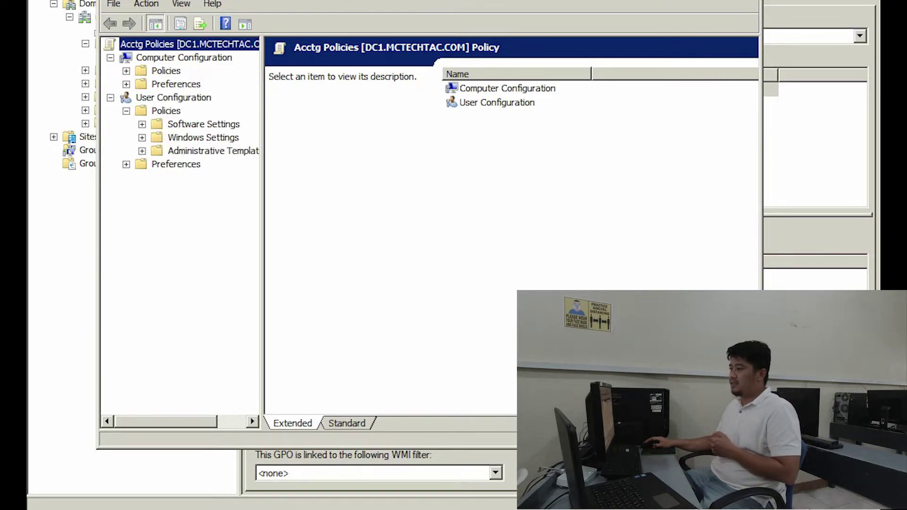
click(142, 138)
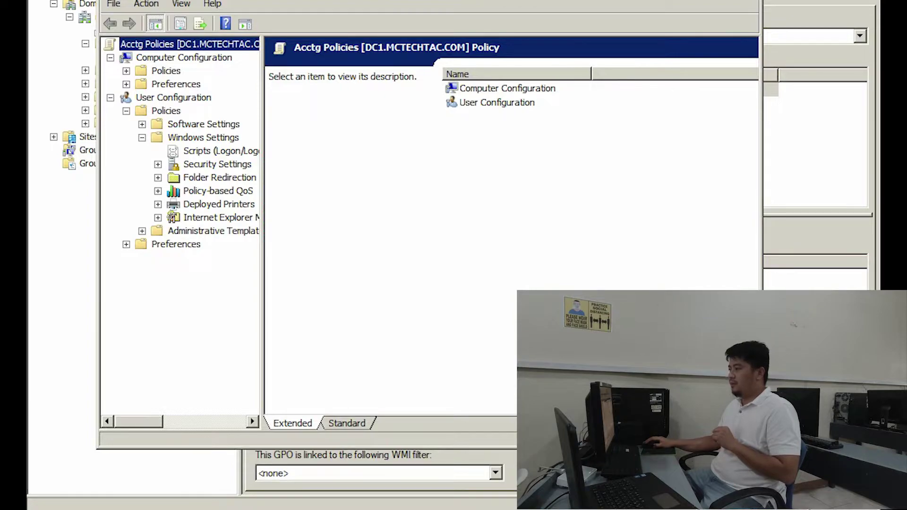
click(219, 177)
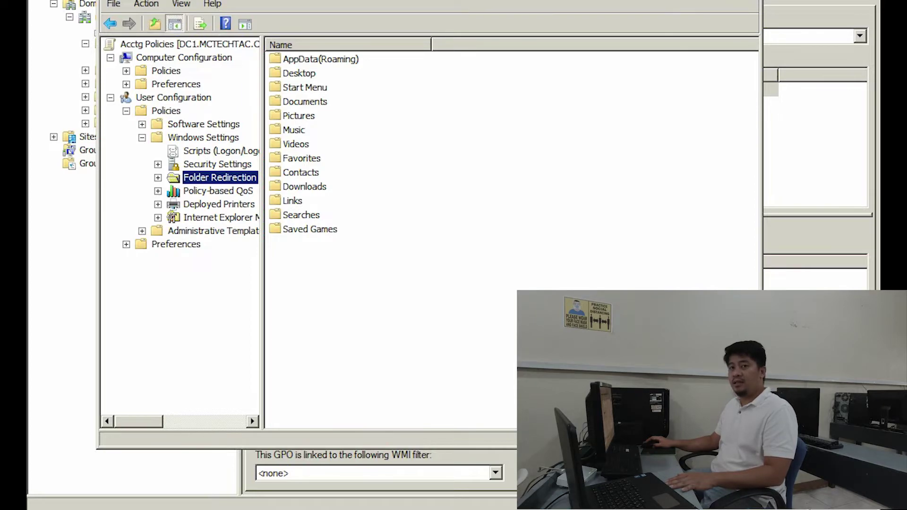
click(305, 101)
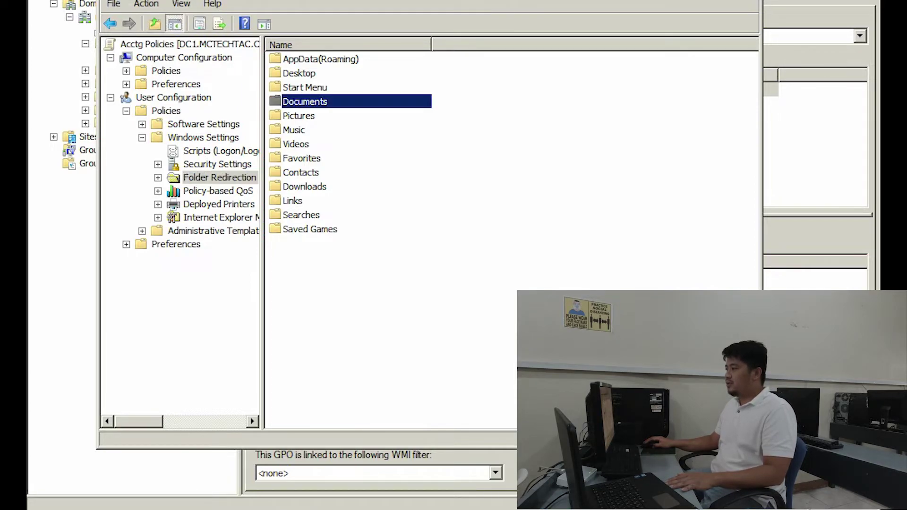
right_click(305, 102)
click(342, 112)
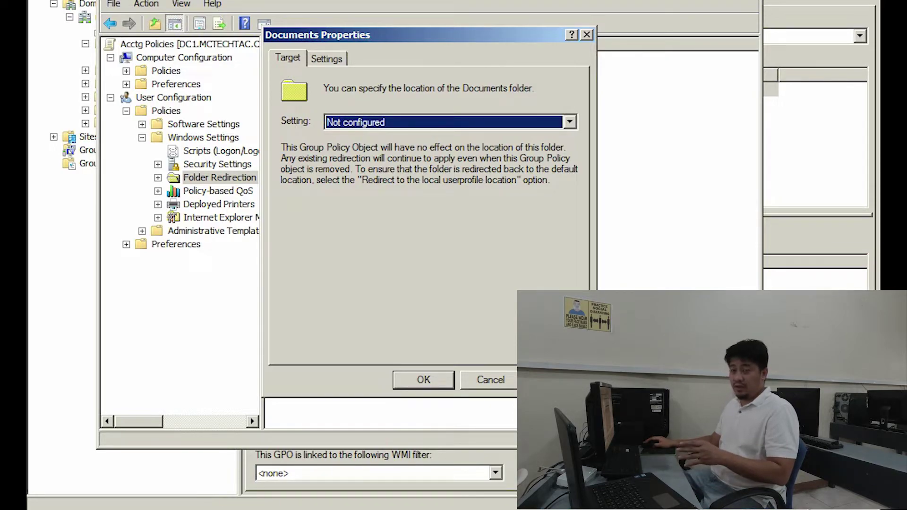
Step: Set Documents to "Basic - Redirect everyone's folder to the same location" with root path \\Dc1\redirect and apply it
click(569, 122)
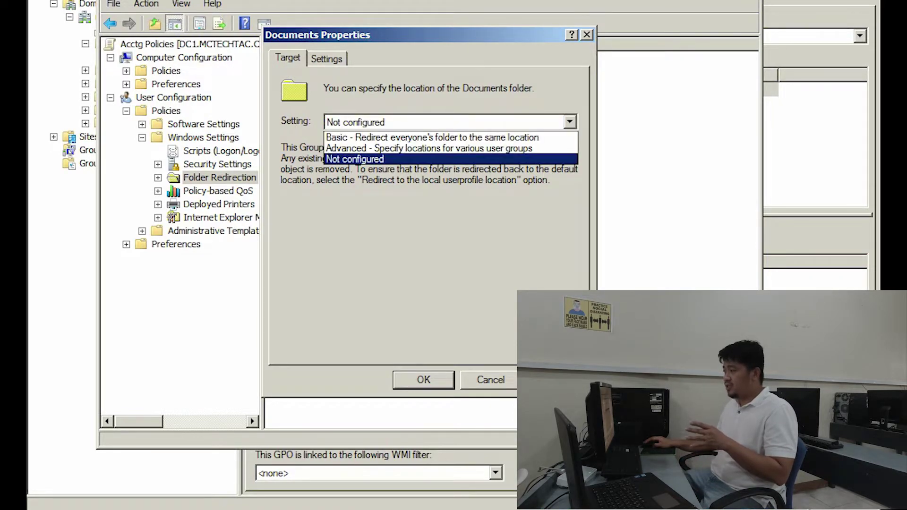
key(Up)
key(Up)
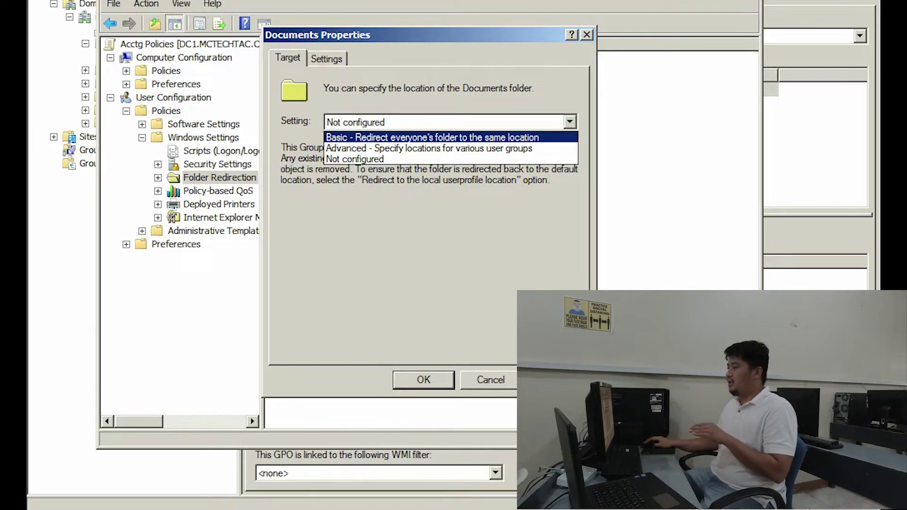
key(Return)
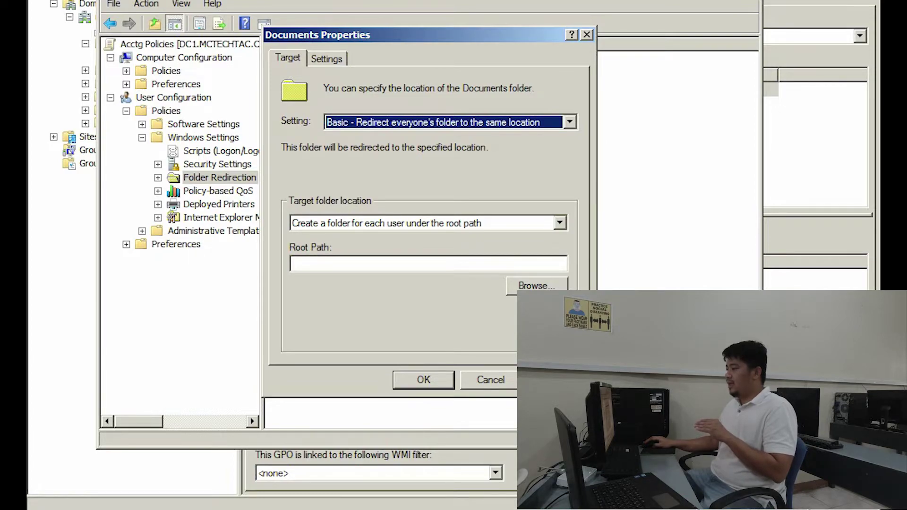
click(428, 264)
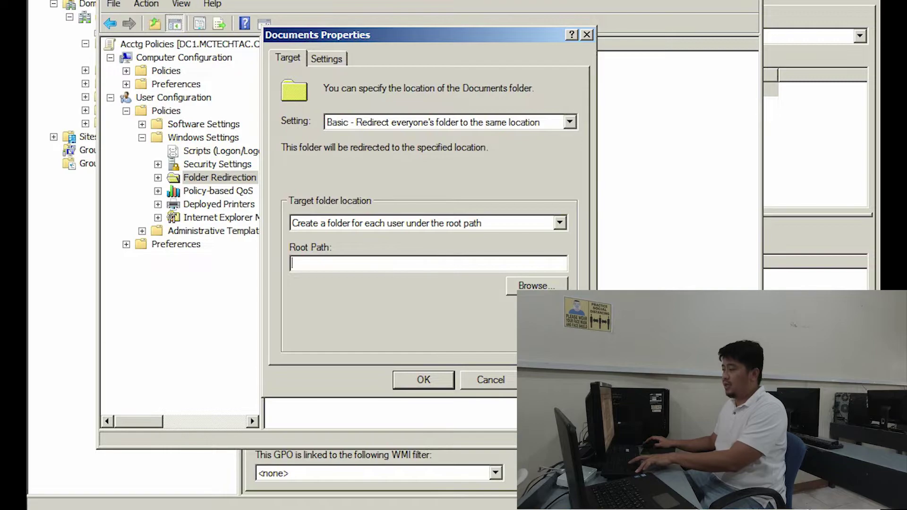
text(\Dc1edirect)
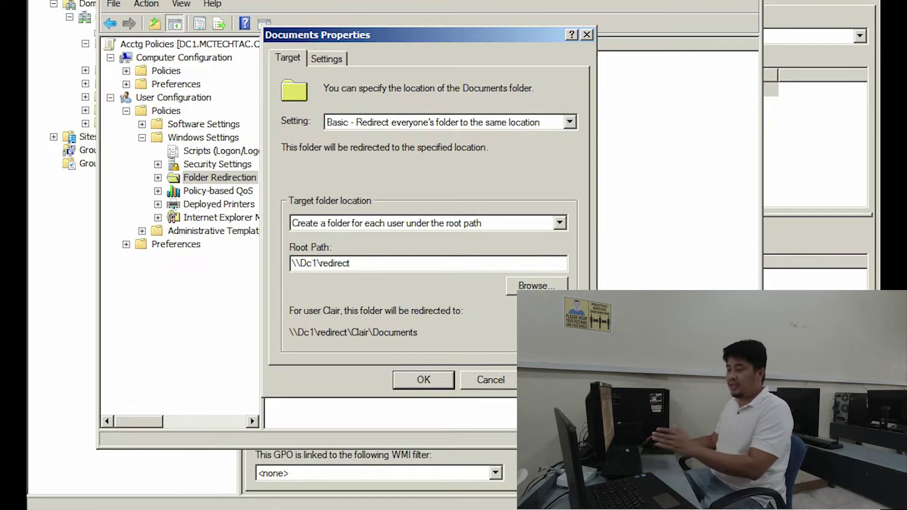
key(Return)
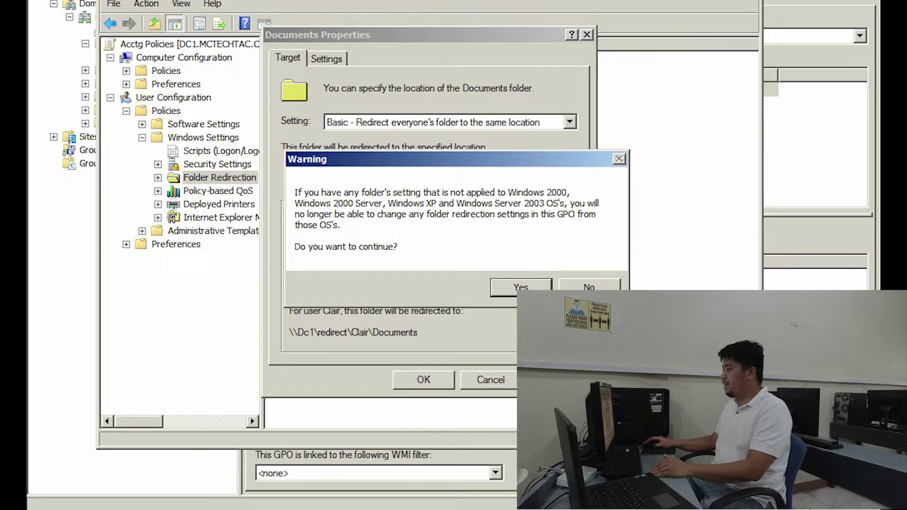
key(Return)
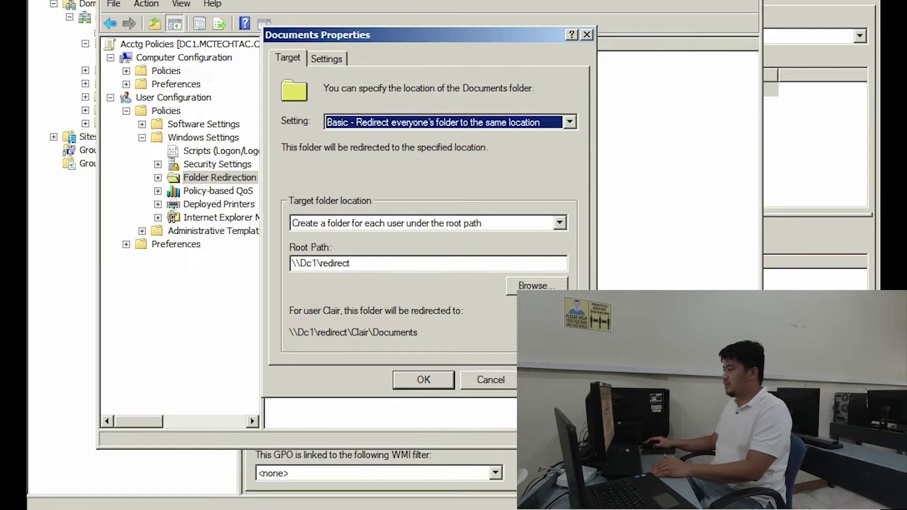
Step: Turn off granting the user exclusive rights to Documents and confirm the redirection settings
key(ctrl+Tab)
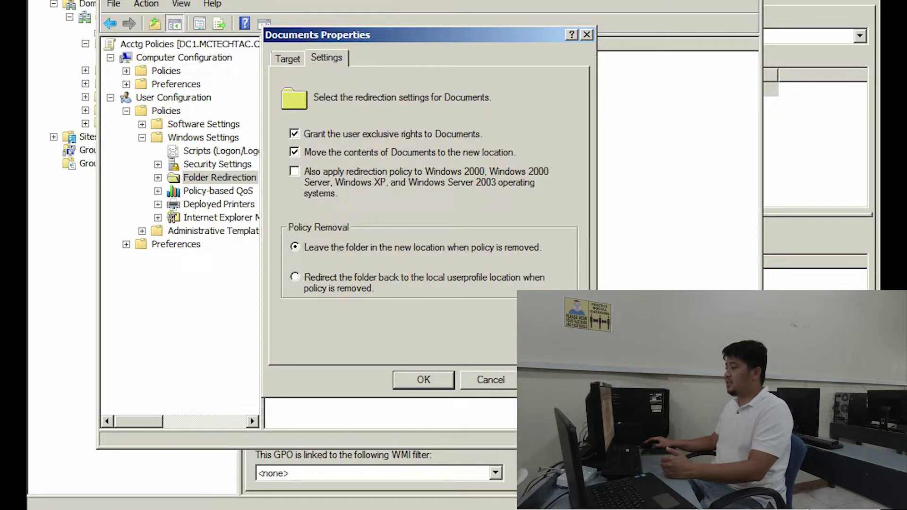
click(294, 133)
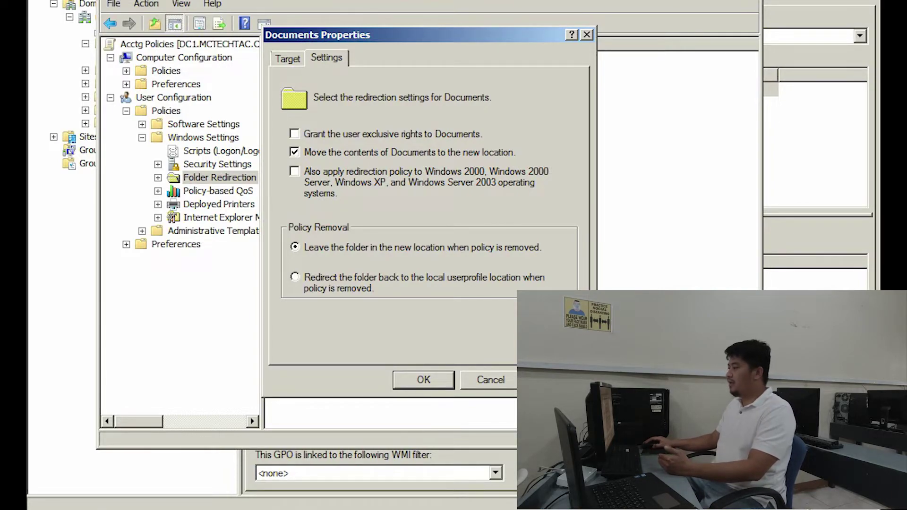
key(Return)
key(space)
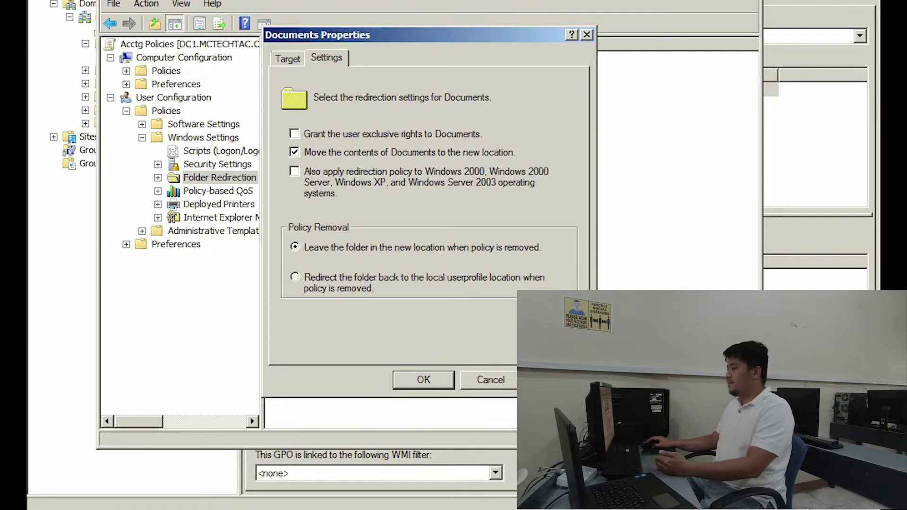
key(Return)
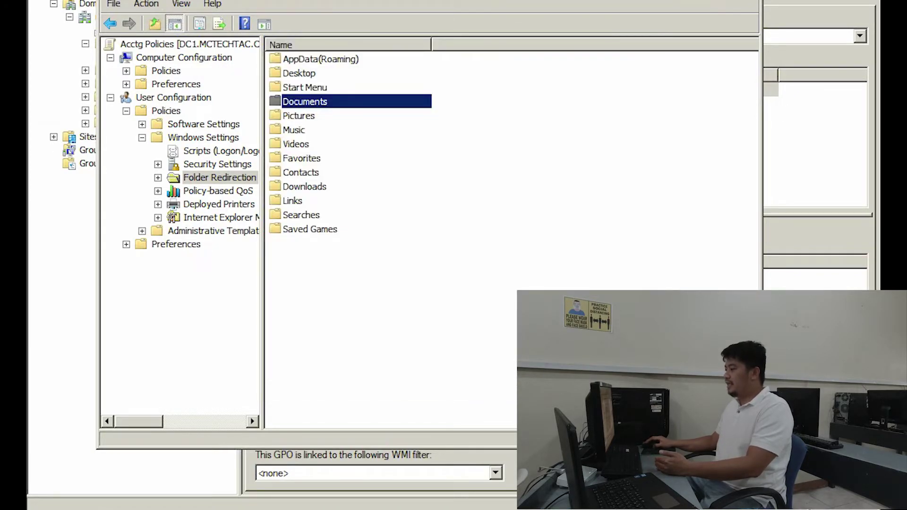